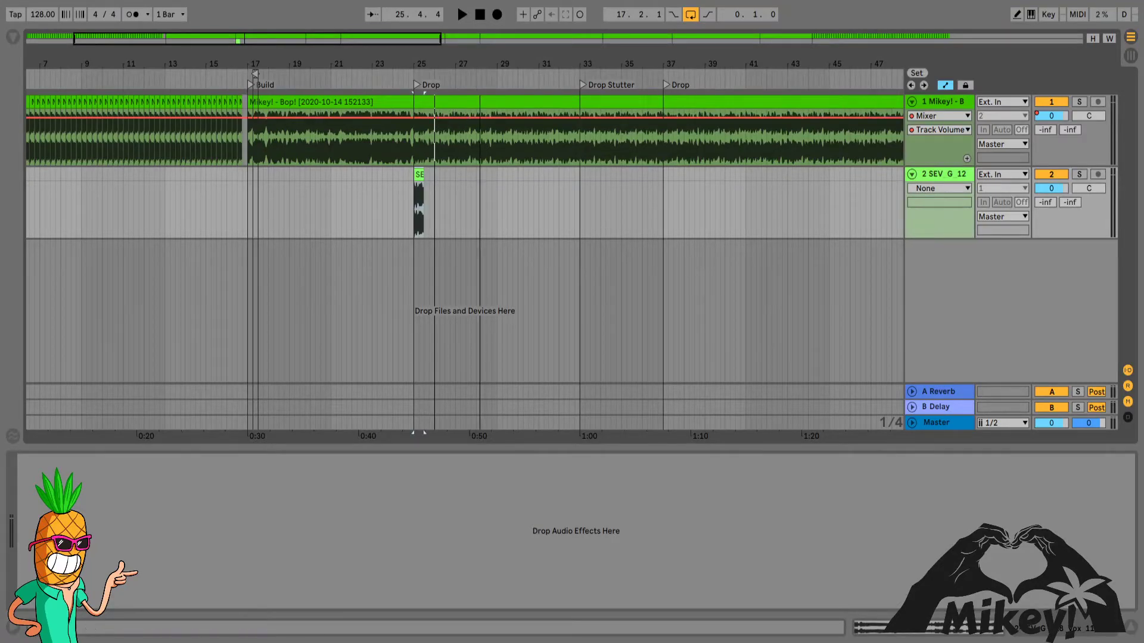
Step: Zoom to the Drop at bar 25 and select the vocal clip there
left_click_drag(256, 67, 296, 69)
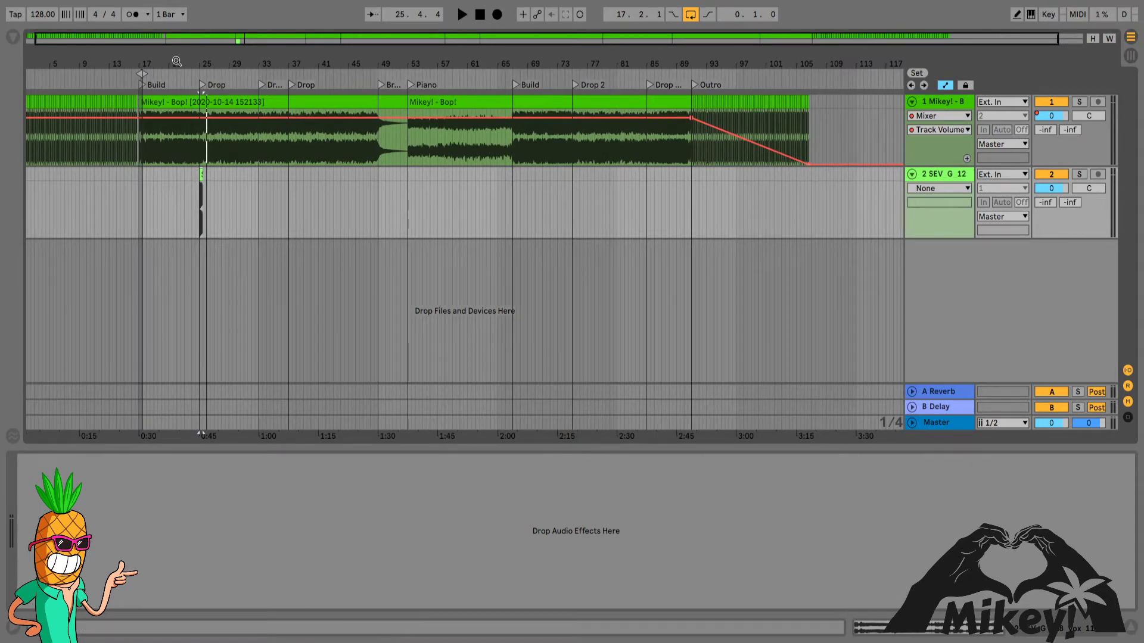
left_click_drag(177, 60, 209, 62)
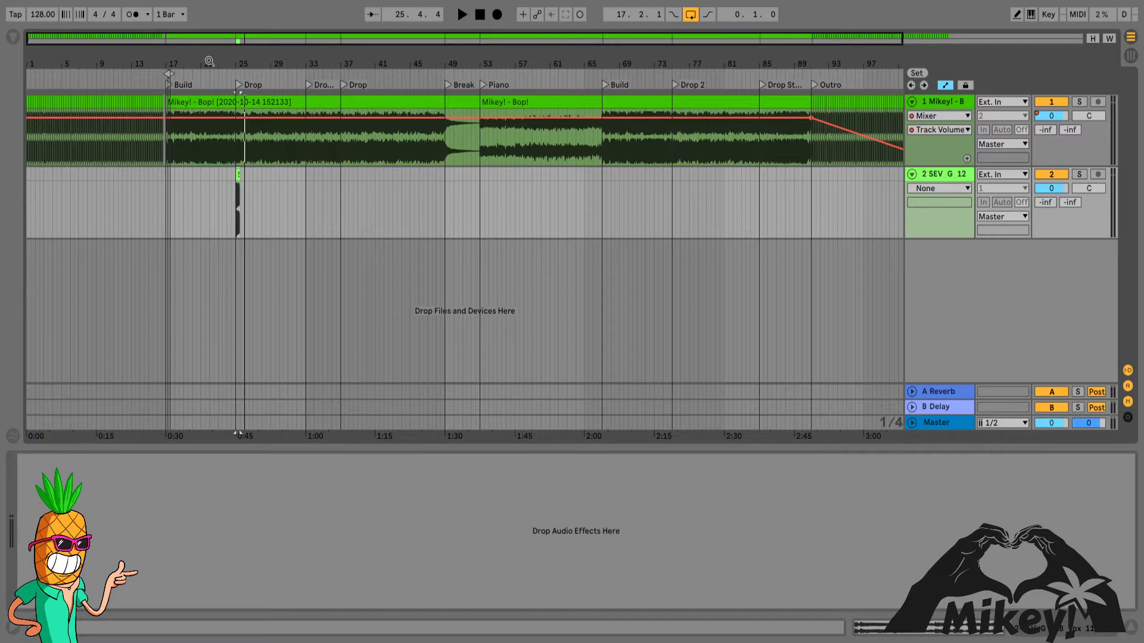
left_click_drag(209, 62, 211, 60)
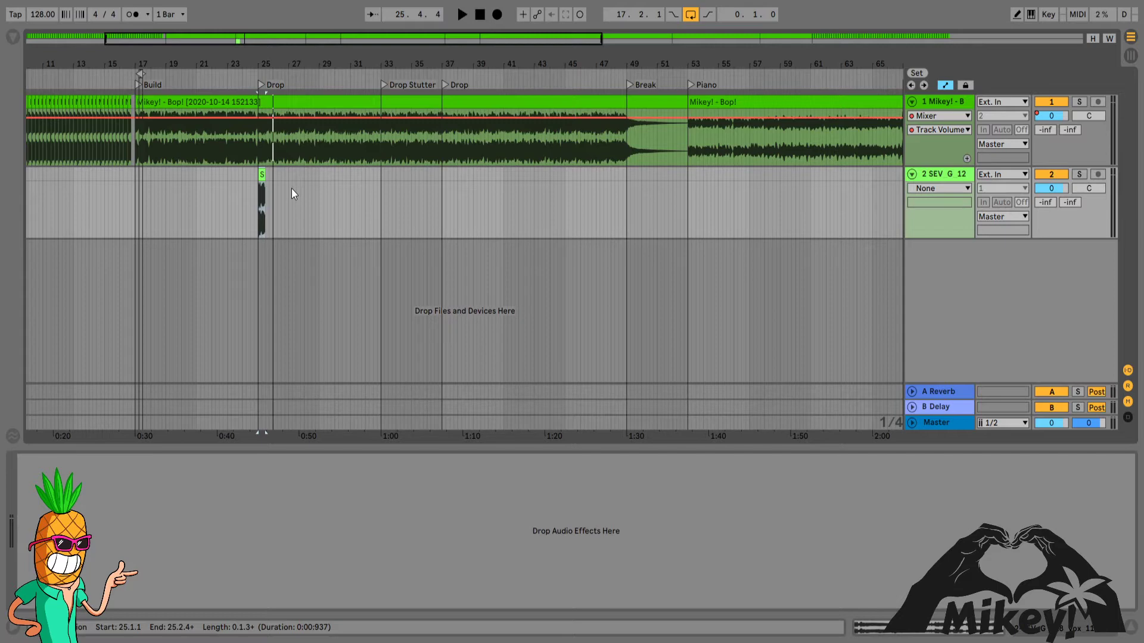
key("Home")
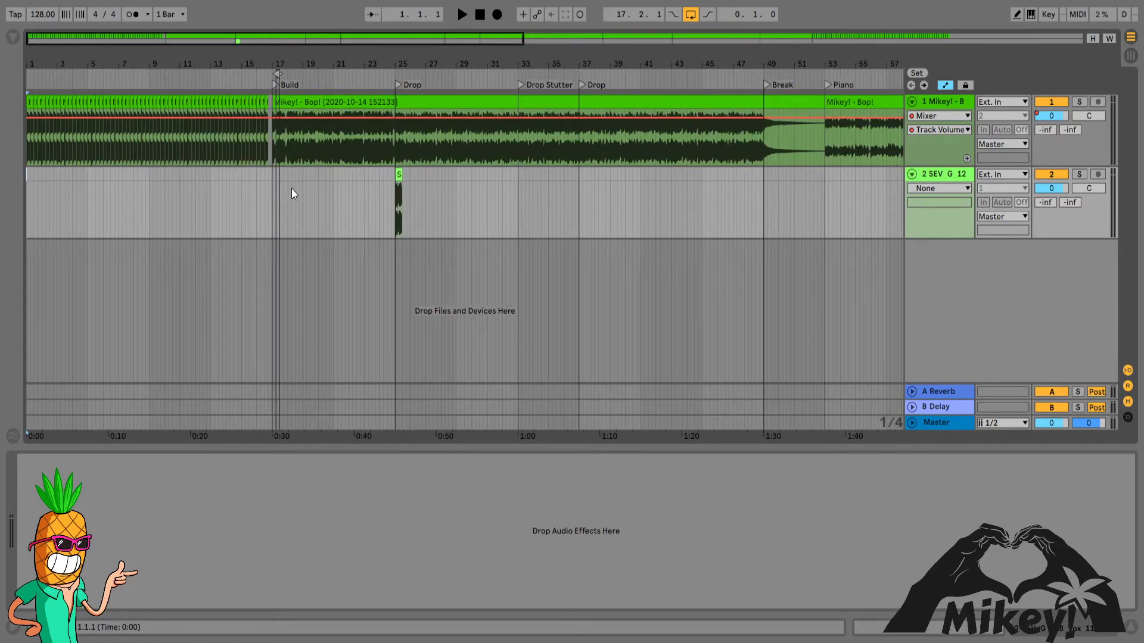
left_click_drag(419, 58, 421, 59)
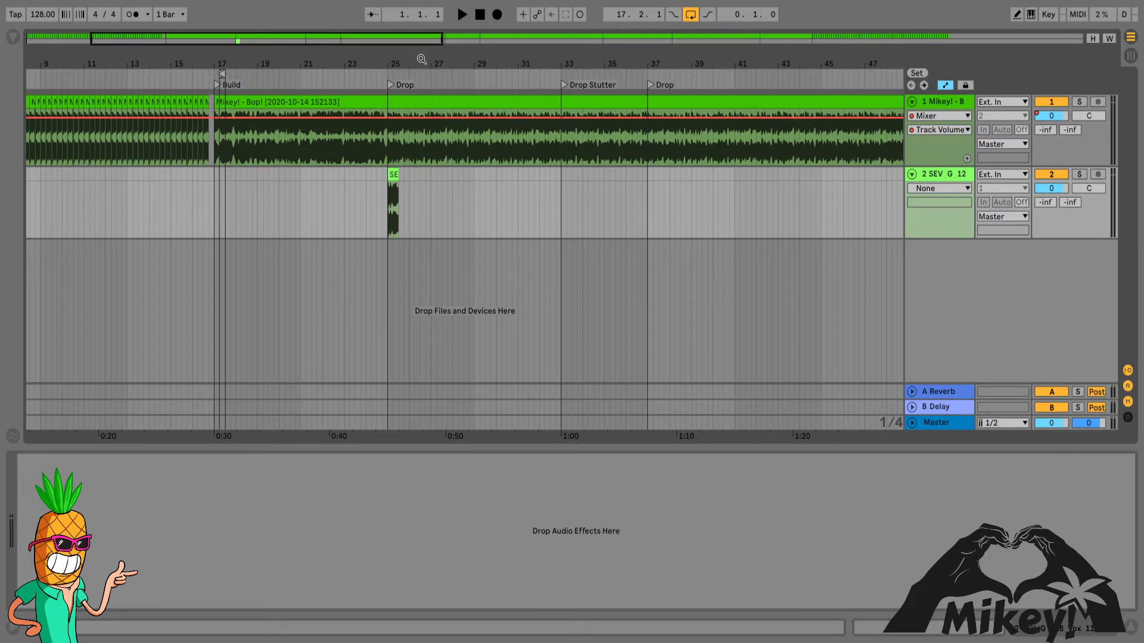
left_click(394, 174)
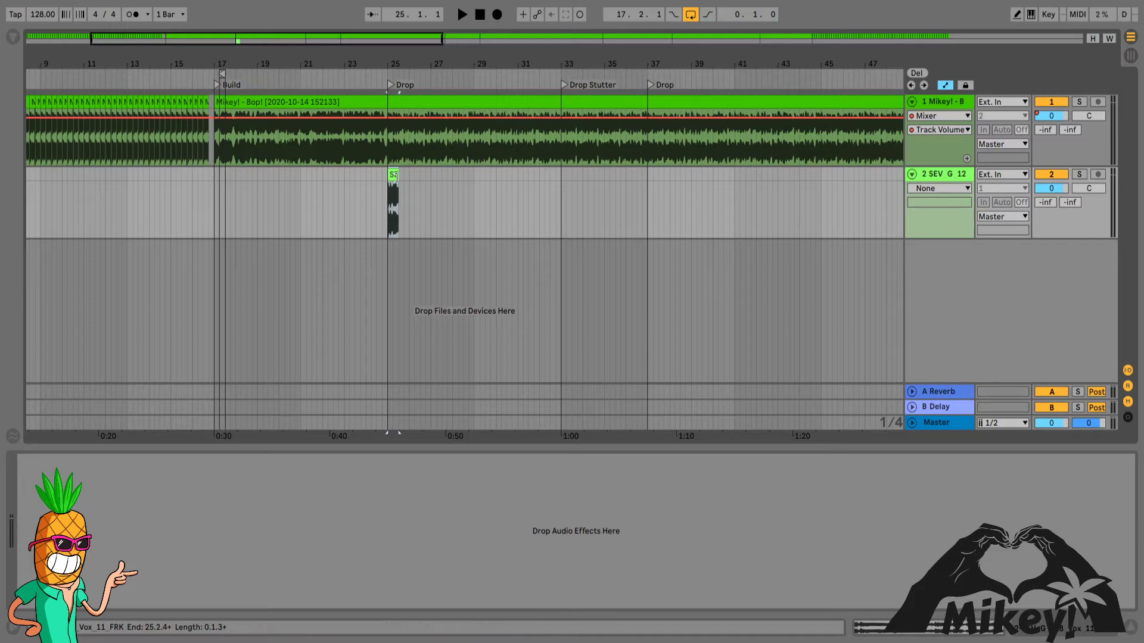
Step: Solo the vocal track and briefly audition the vocal alone, then unsolo it
left_click(1079, 174)
key("space")
left_click(1080, 173)
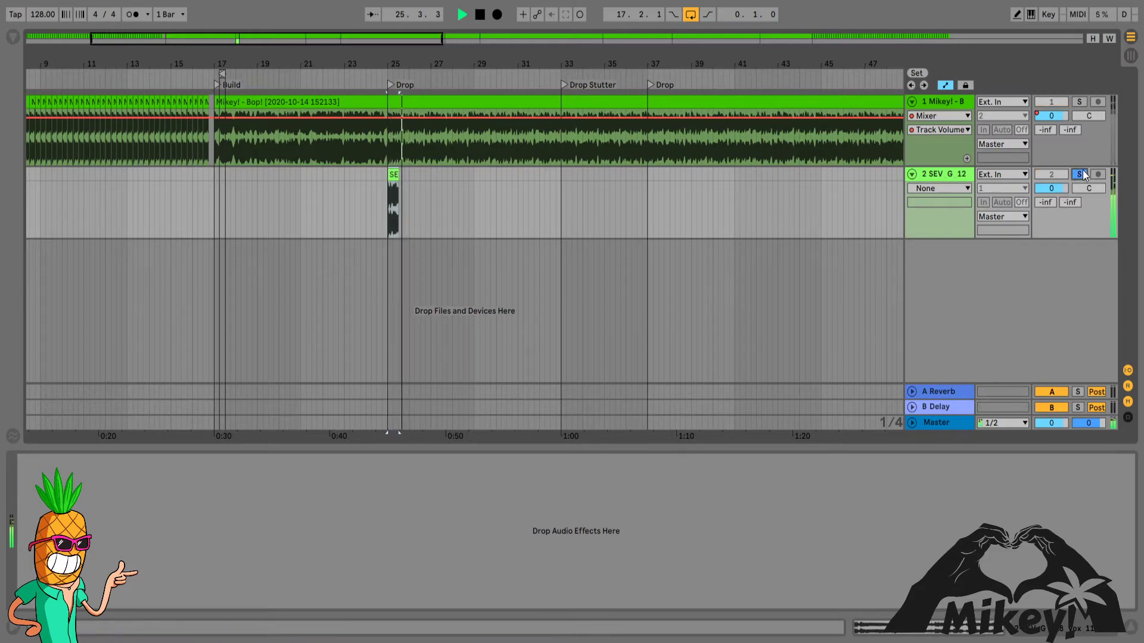
key("space")
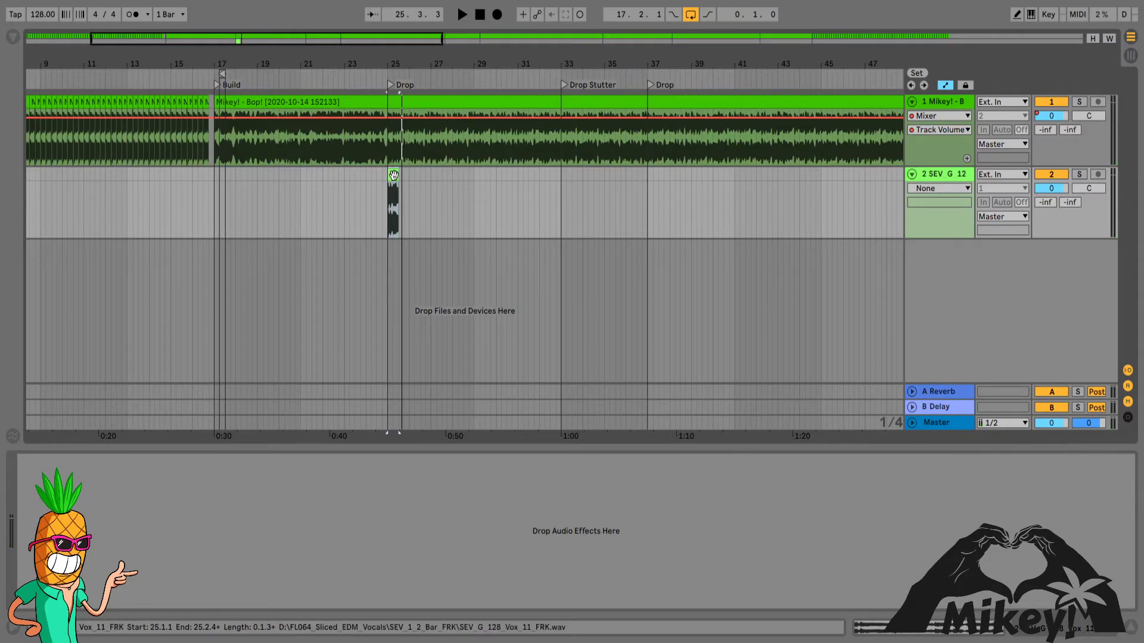
Step: Duplicate the vocal clip three times with Ctrl+D for four back-to-back copies from bar 25
left_click_drag(405, 52, 405, 77)
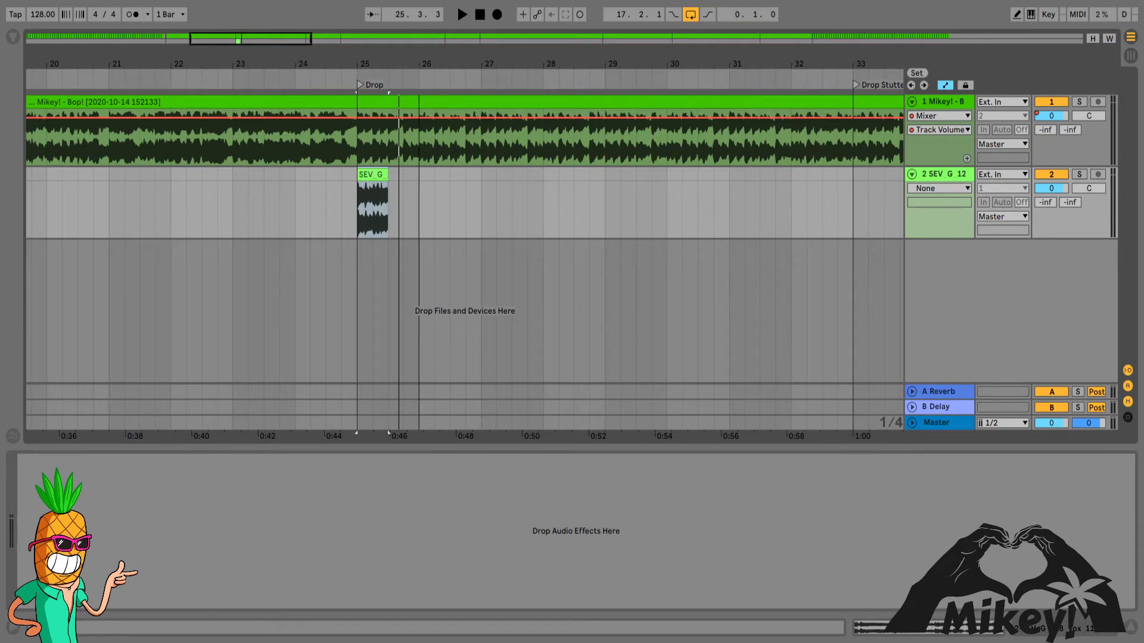
key("minus")
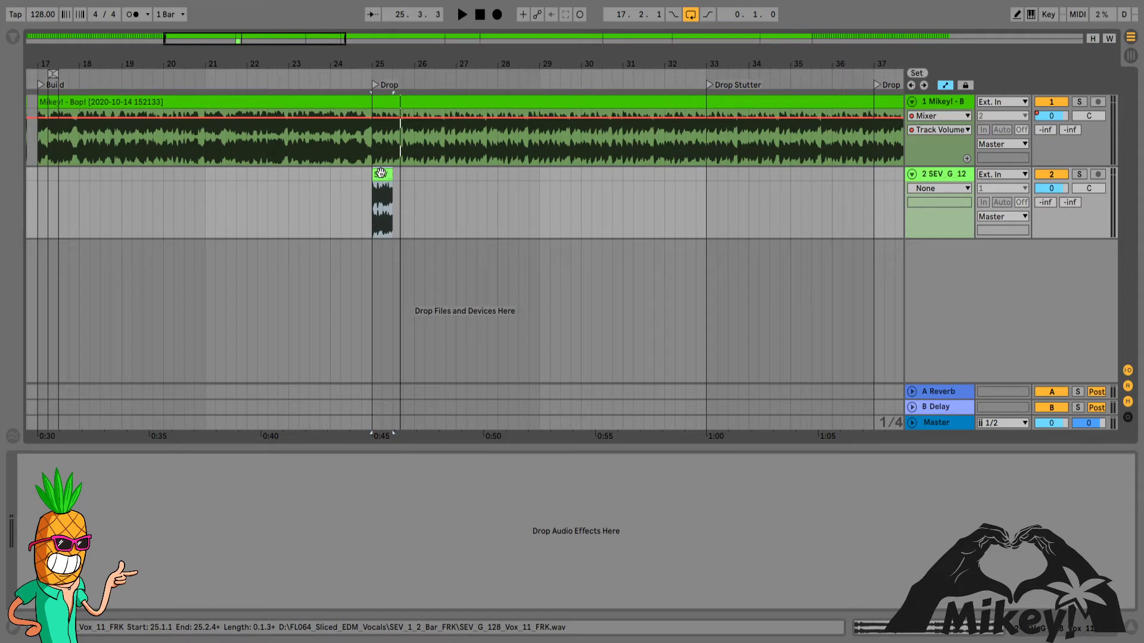
key("ctrl+d")
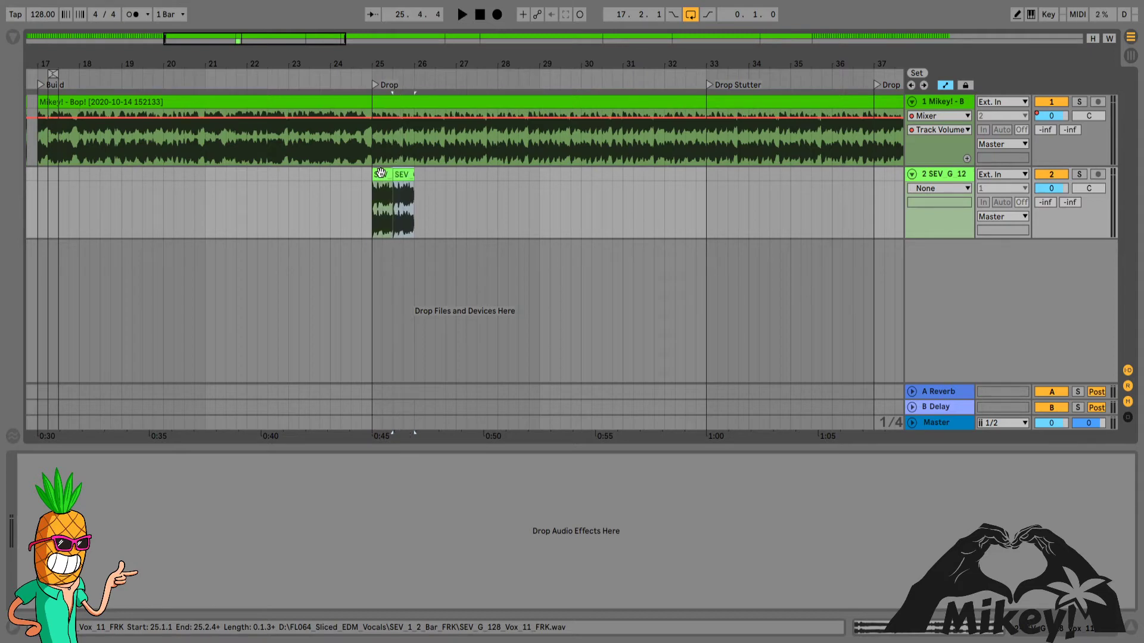
key("ctrl+d")
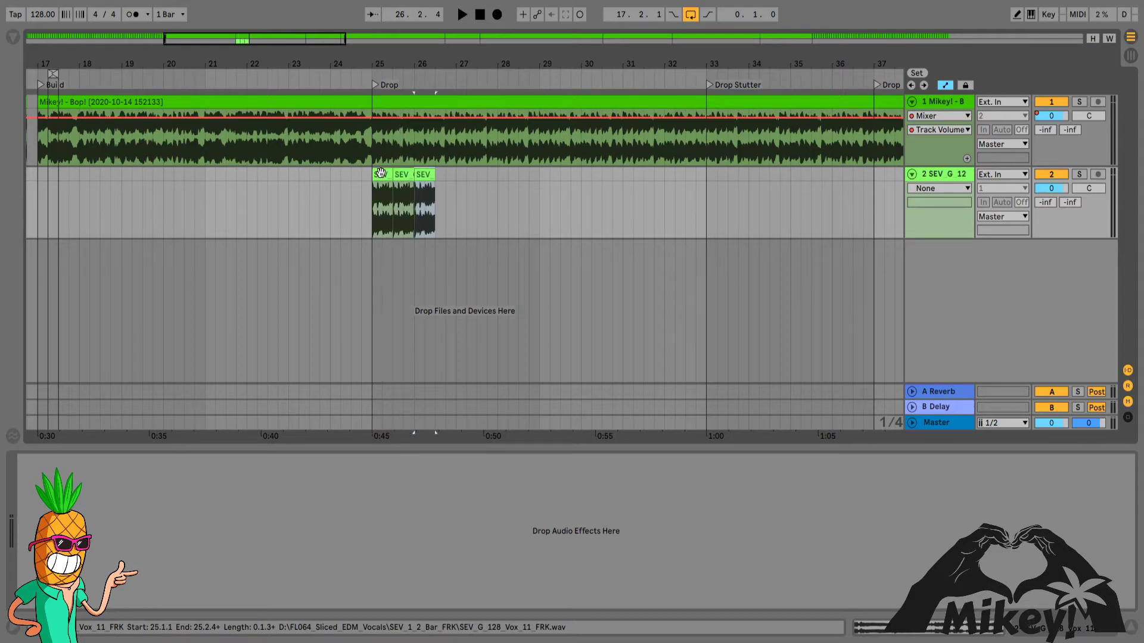
key("ctrl+d")
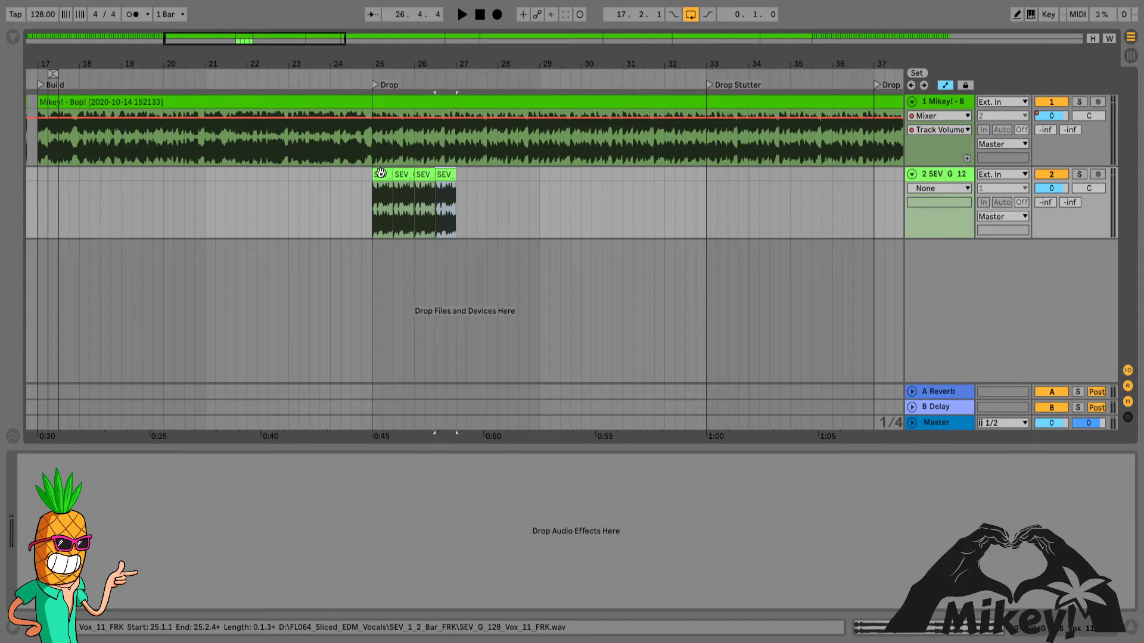
Step: Shorten the fourth vocal copy by dragging its right edge so it ends earlier
left_click(493, 224)
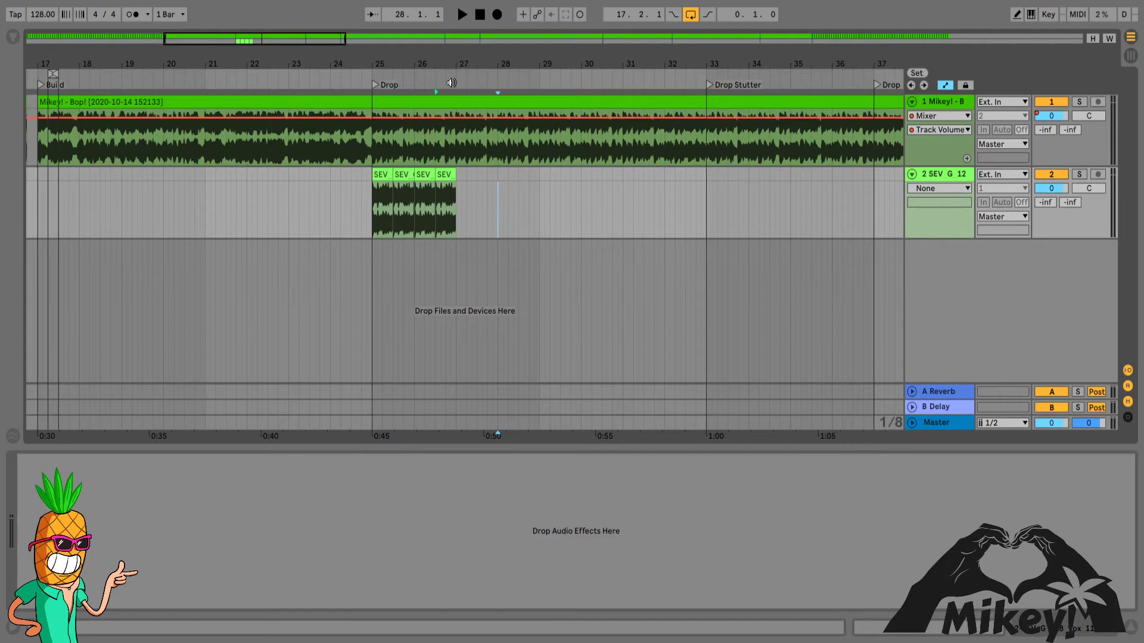
left_click_drag(458, 67, 458, 67)
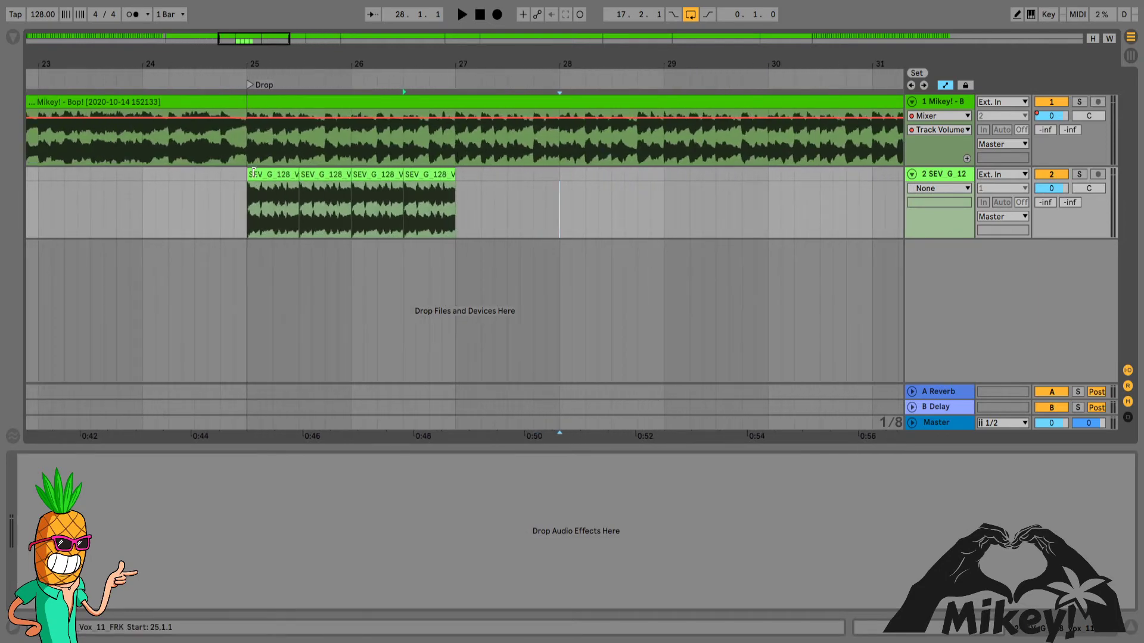
left_click(273, 175)
left_click(324, 174)
left_click(367, 175)
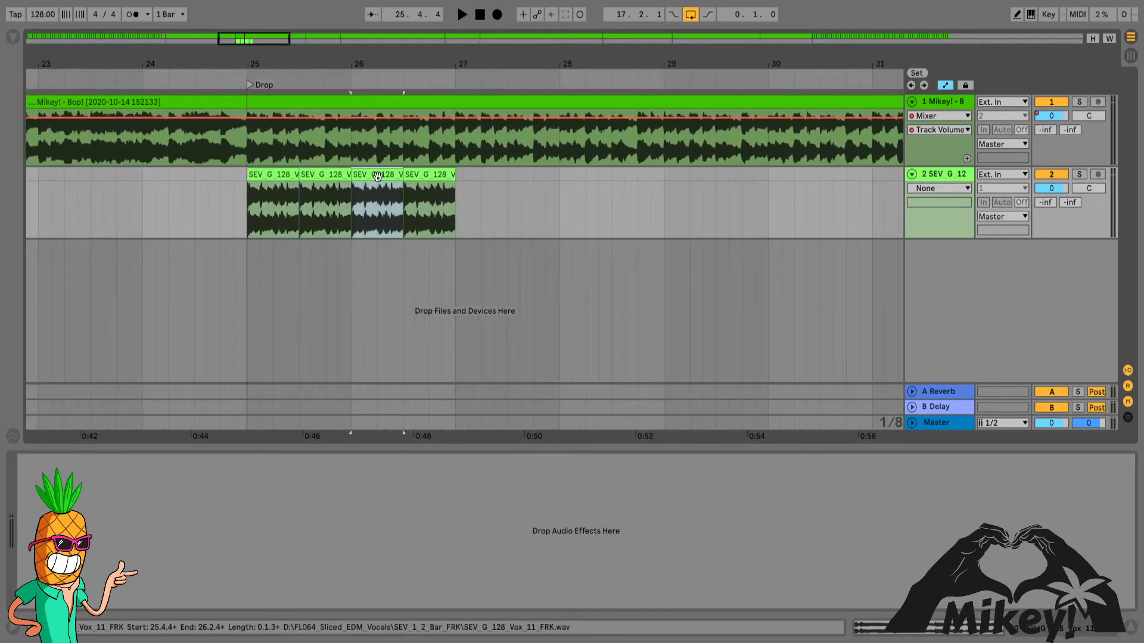
left_click(429, 176)
left_click_drag(449, 176, 442, 176)
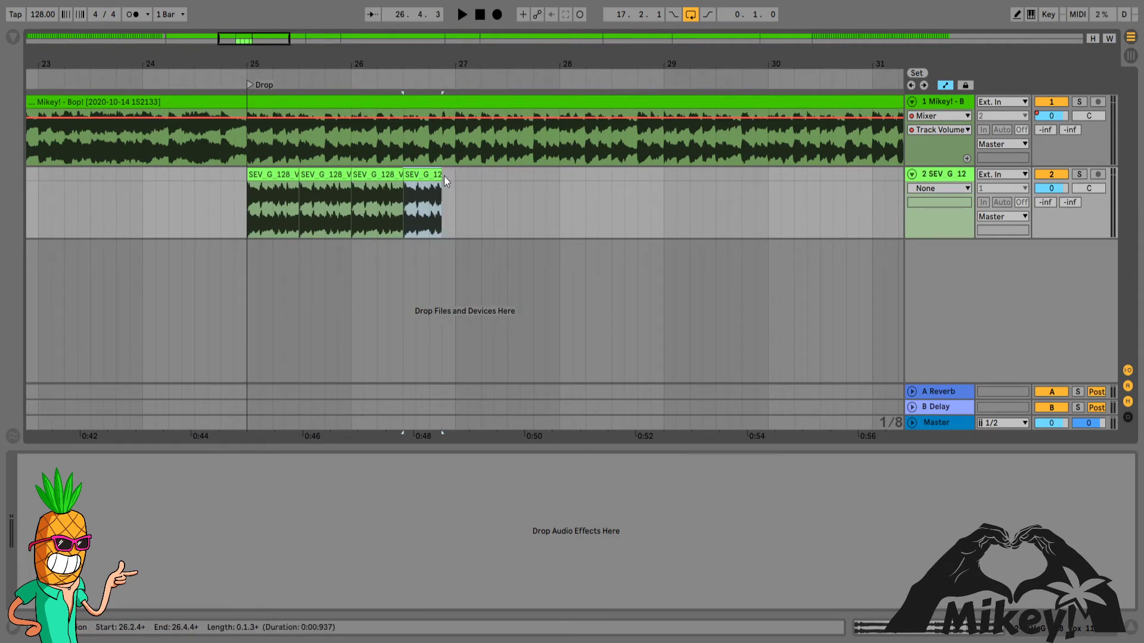
left_click(278, 177)
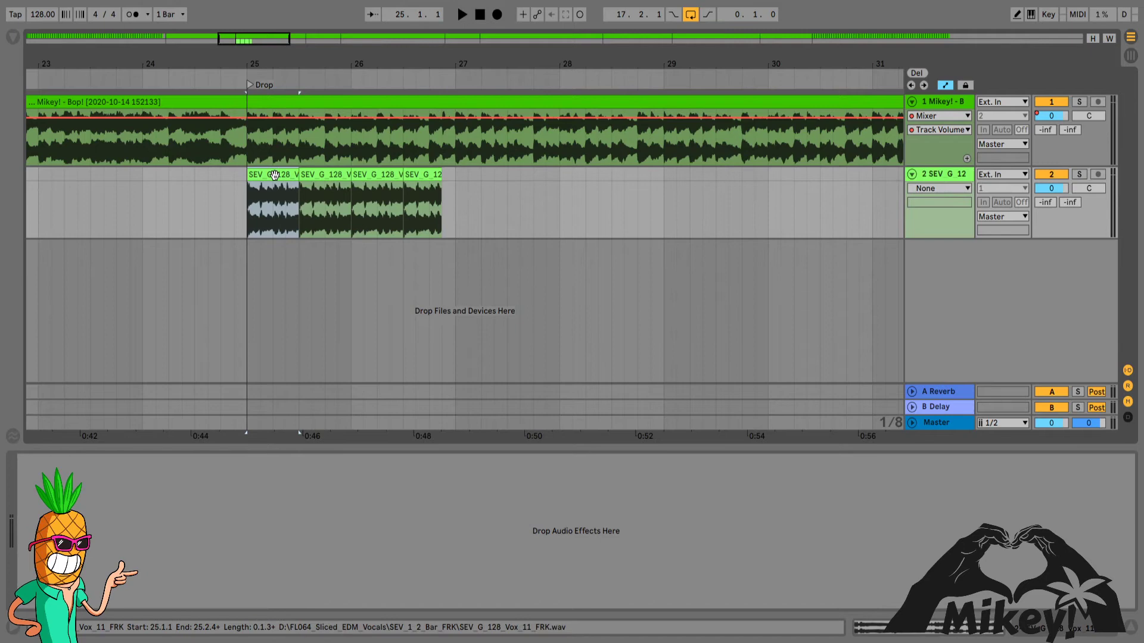
Step: Play from bar 24.3.1 to audition the vocal copies at the Drop
left_click(195, 206)
key("space")
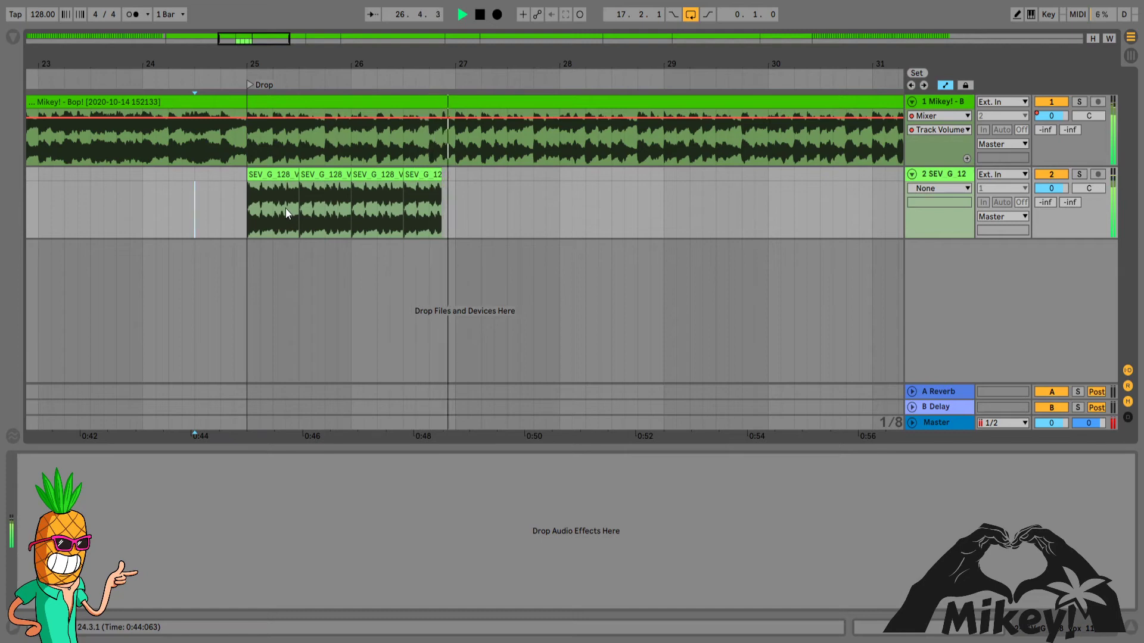
key("space")
Step: Delete the second and last vocal copies, leaving clips at bars 25 and 26
left_click(320, 172)
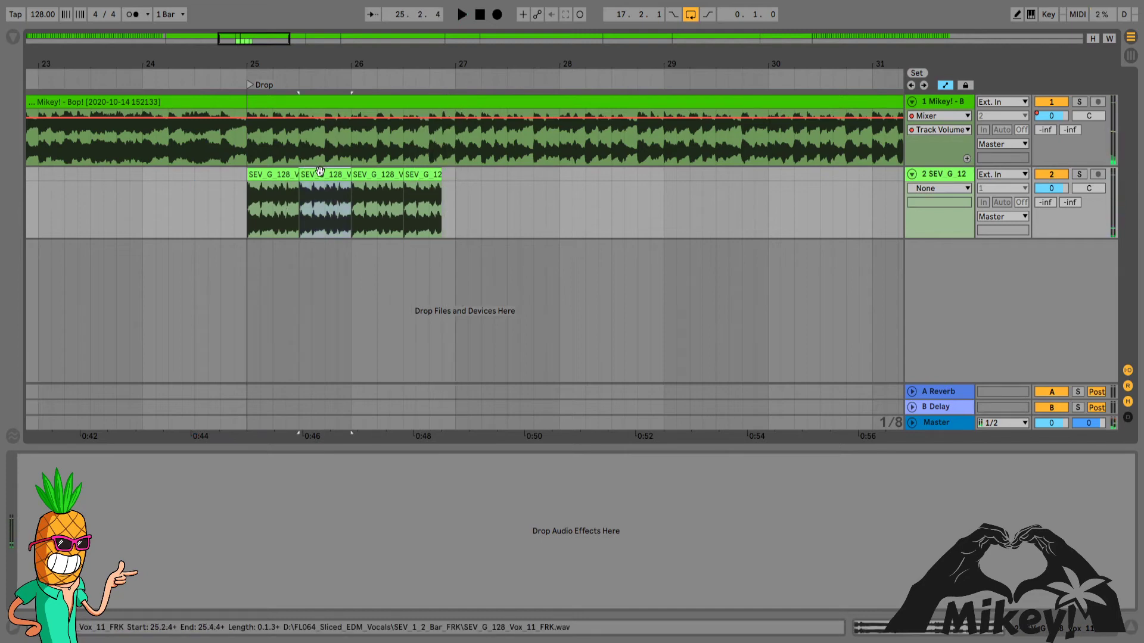
key("Delete")
left_click(431, 177)
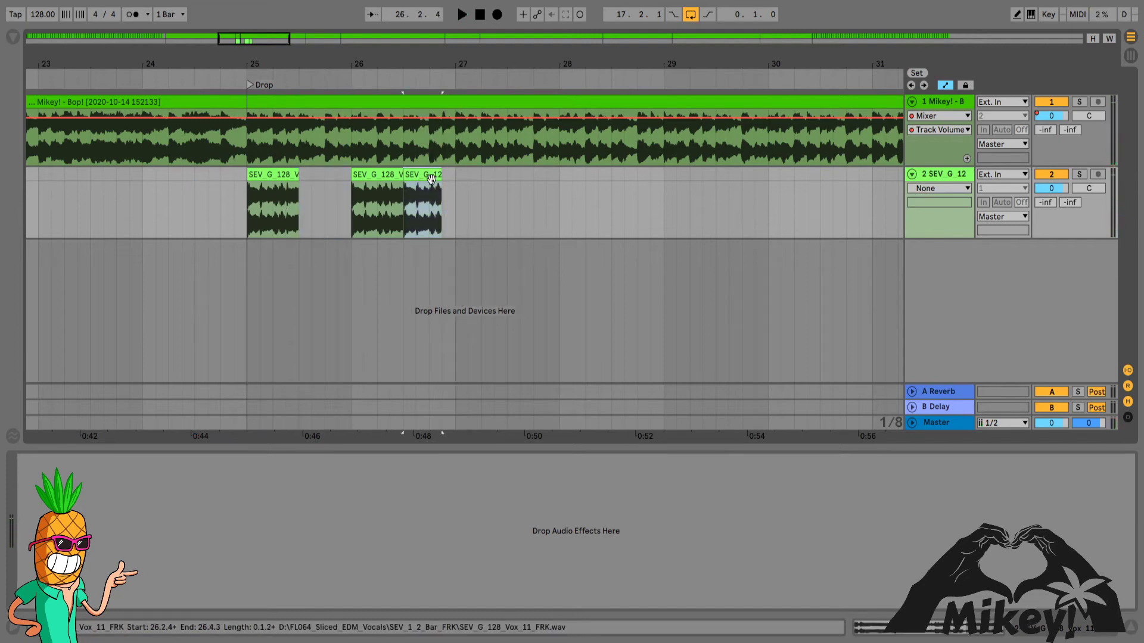
key("Delete")
Step: Replay from bar 24.3.1, then select the first vocal clip at bar 25
left_click(196, 183)
key("space")
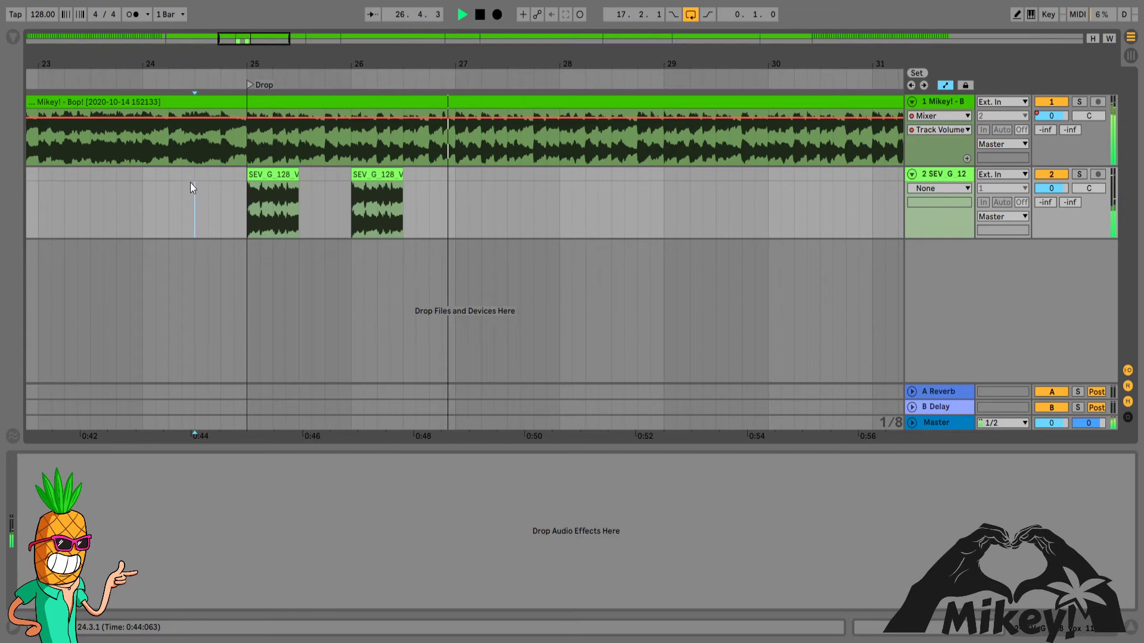
key("space")
left_click(259, 178)
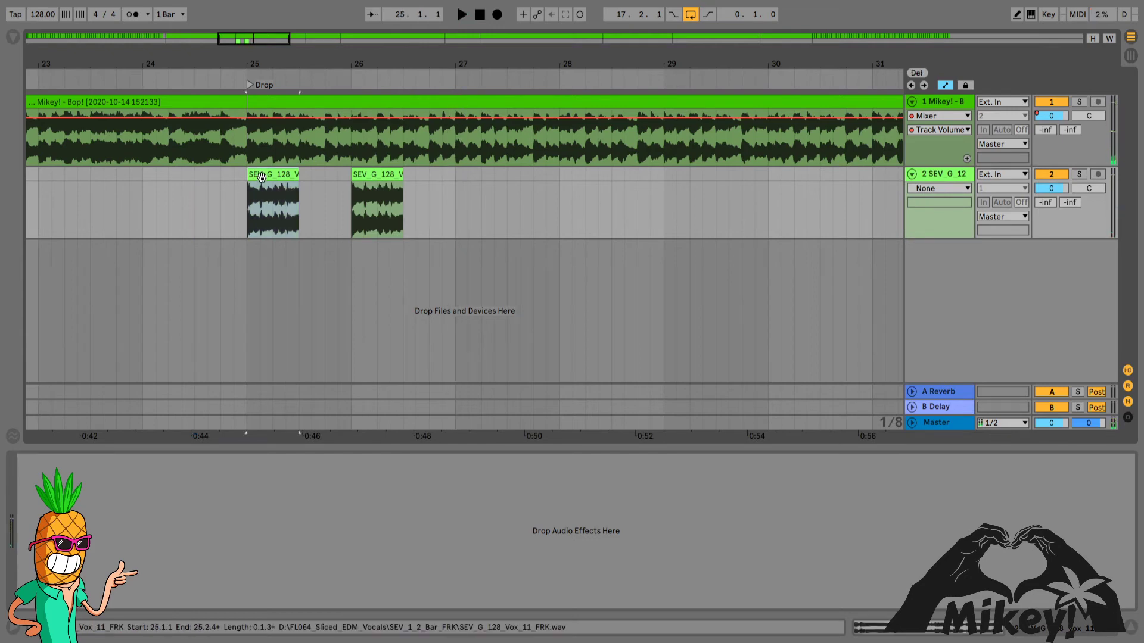
Step: Duplicate both vocal clips into bars 27–29 and set the vocal track volume to -2 dB
left_click(461, 175, "shift")
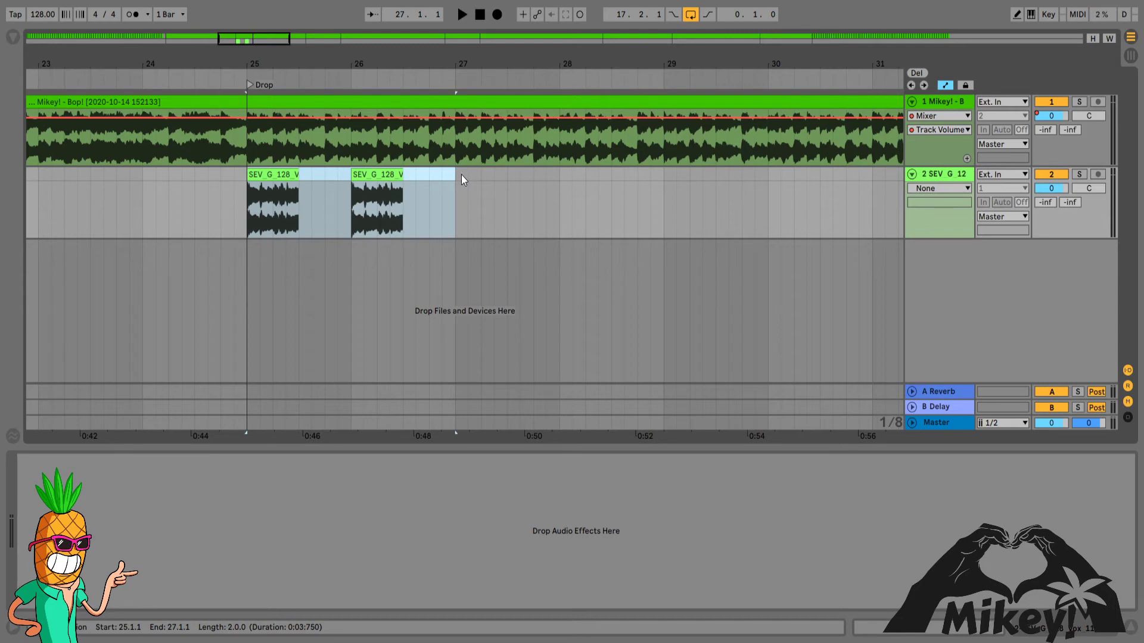
key("ctrl+d")
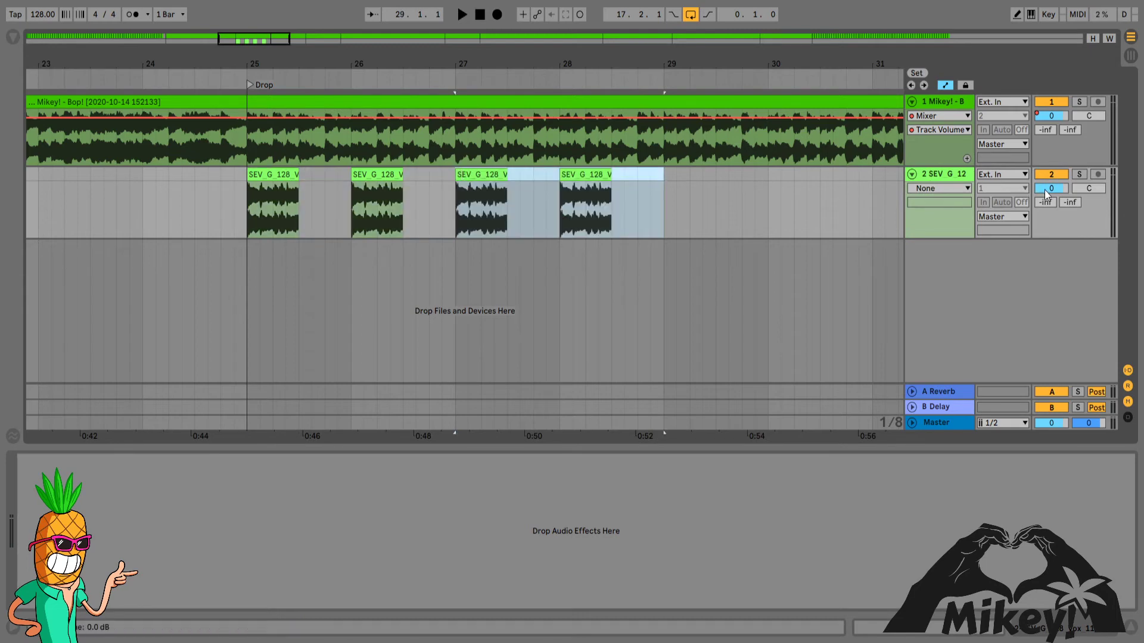
left_click_drag(1045, 194, 1045, 196)
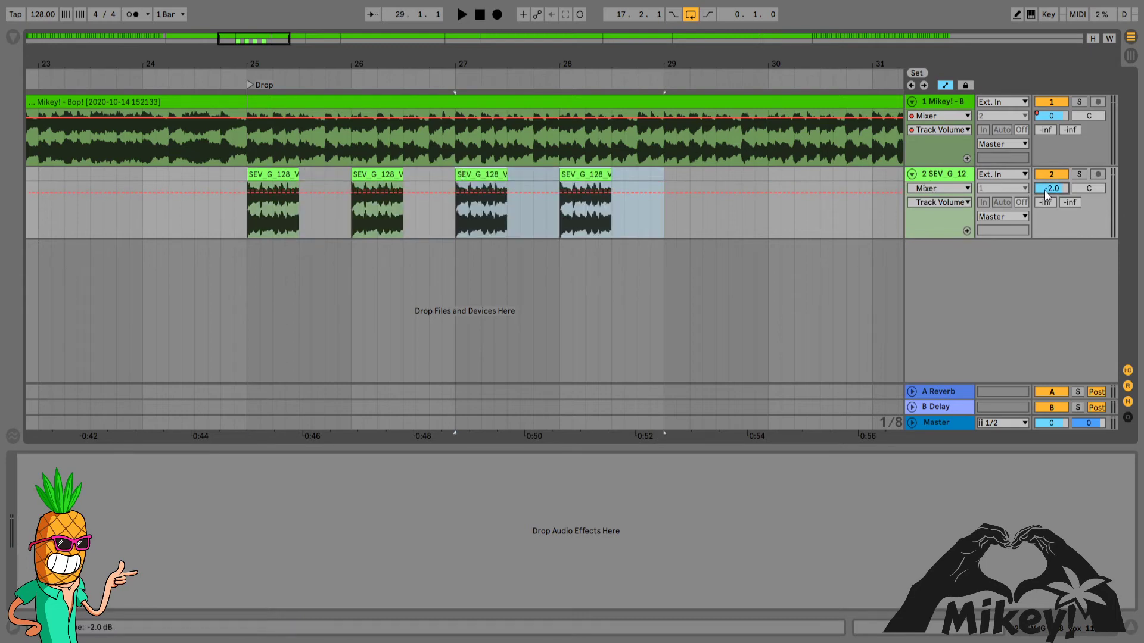
Step: Play from bar 24 to hear the four vocal clips
left_click(274, 173)
left_click(141, 216)
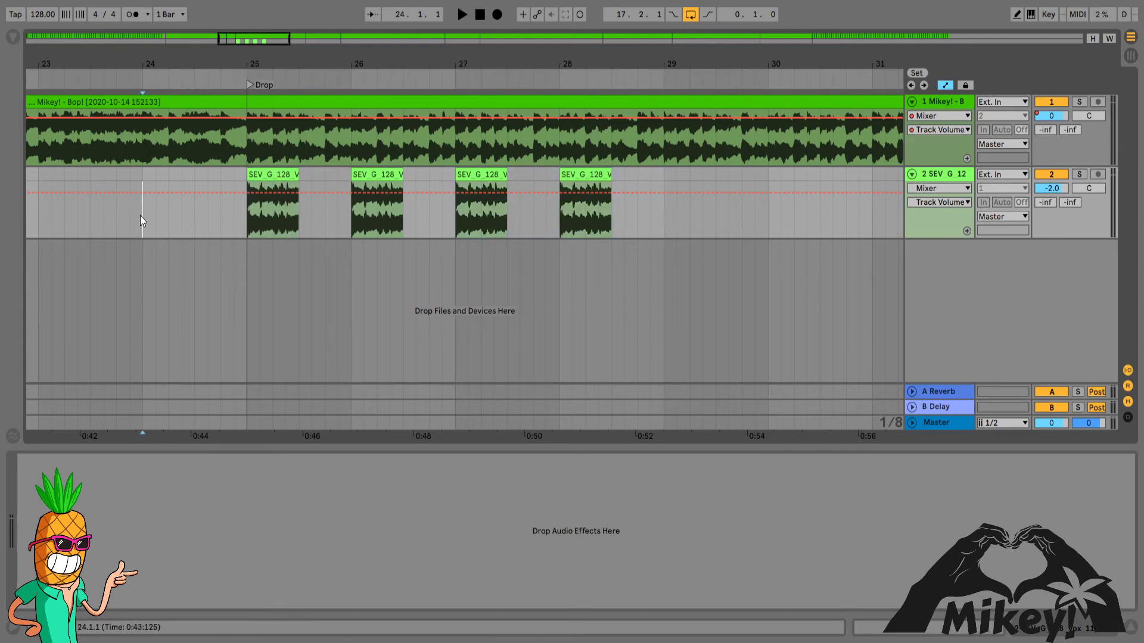
key("space")
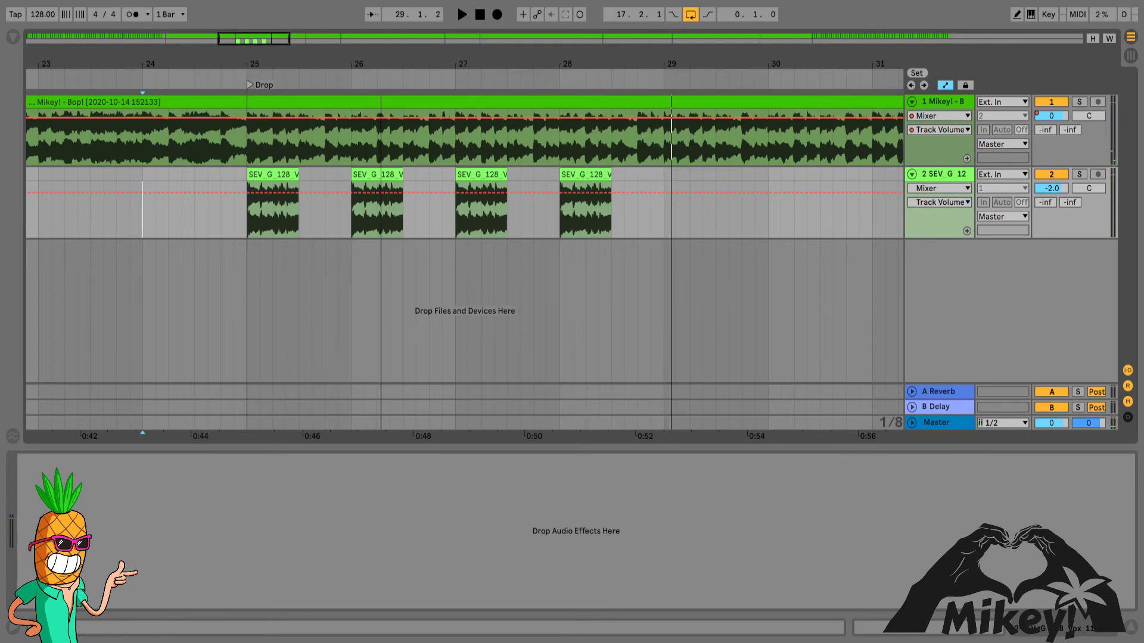
Step: Drag all four vocal clips from bars 25–29 to bar 33 on track 2
left_click_drag(381, 76, 377, 72)
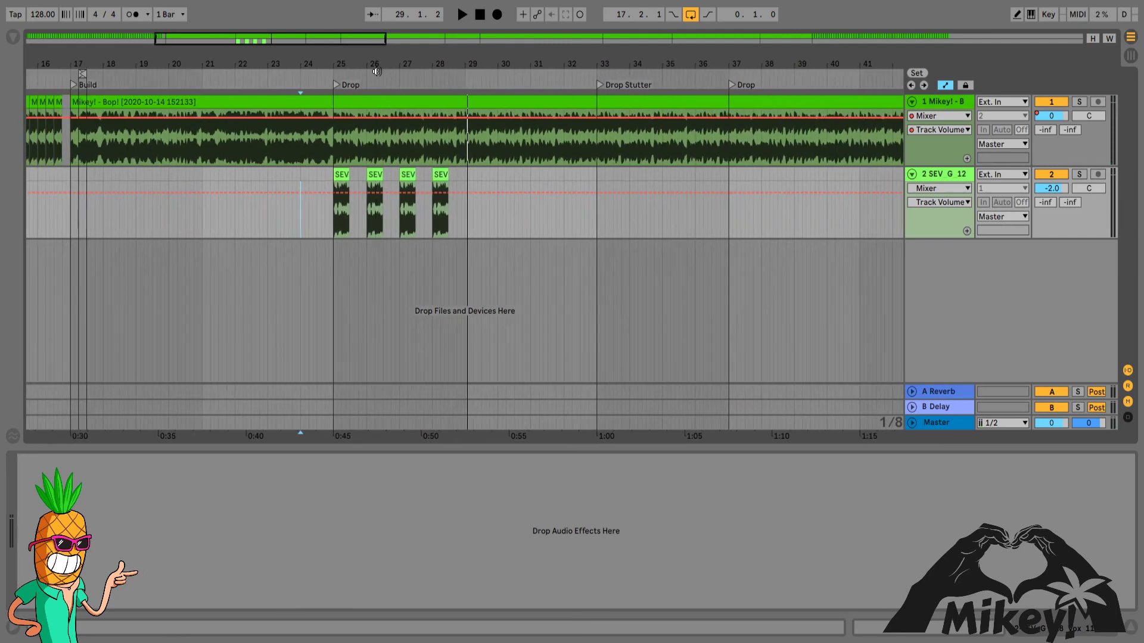
left_click_drag(333, 179, 464, 180)
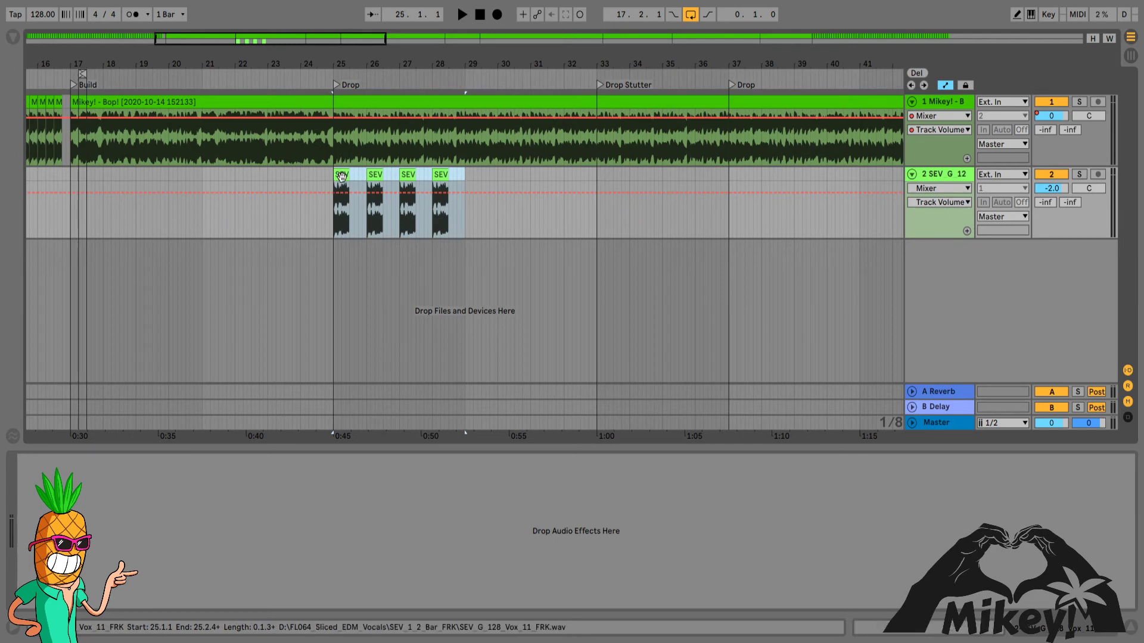
left_click(292, 224)
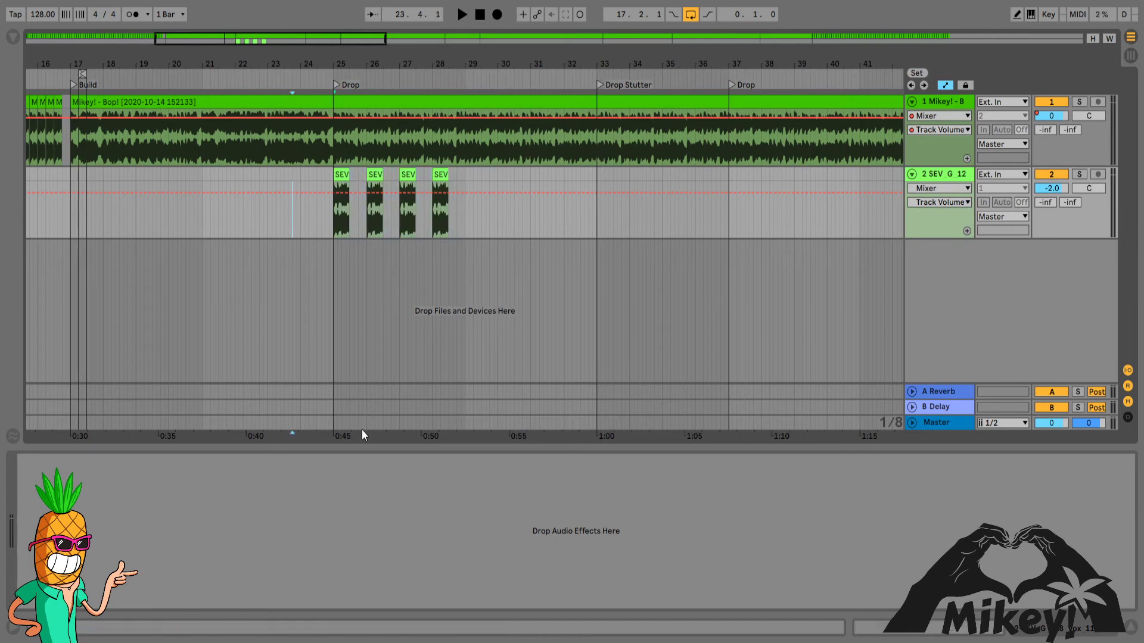
left_click_drag(333, 180, 465, 181)
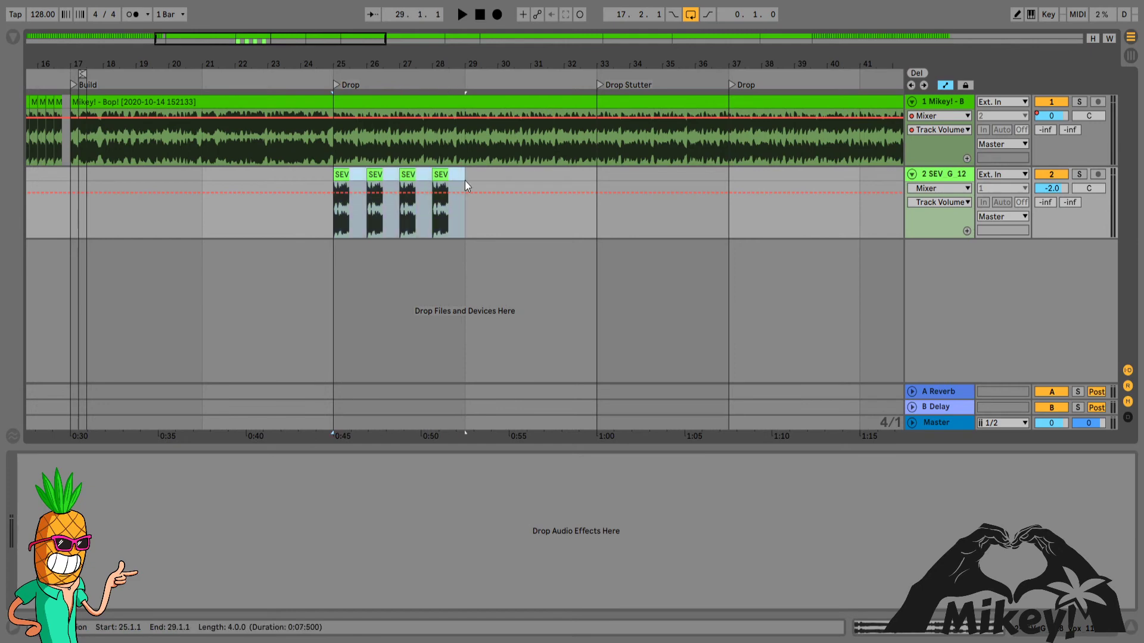
left_click(345, 175)
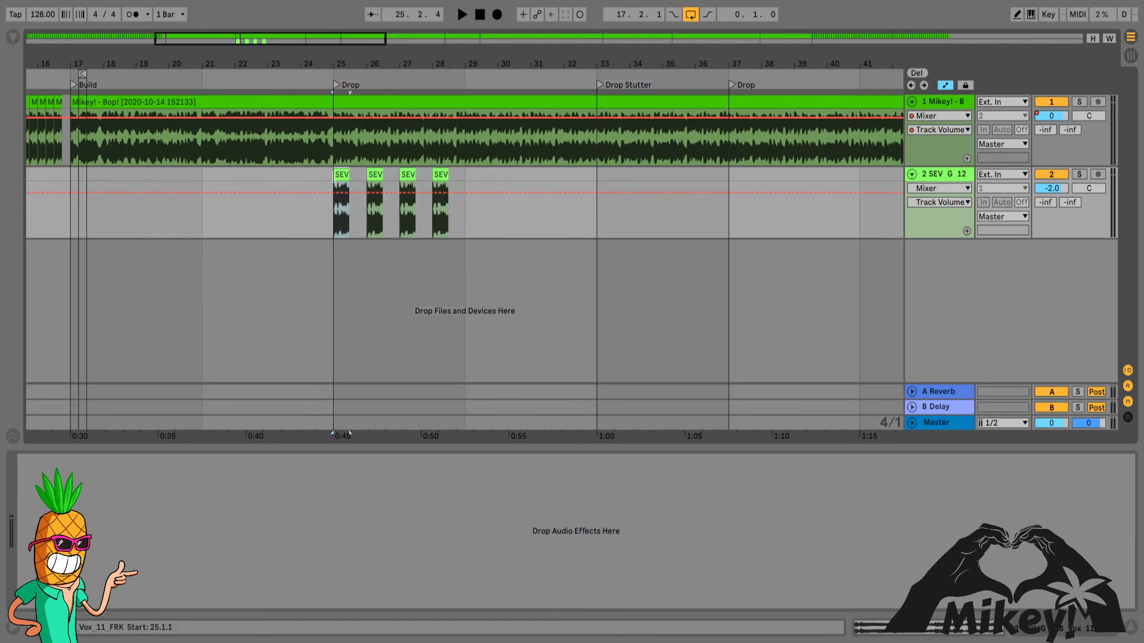
left_click(465, 174, "shift")
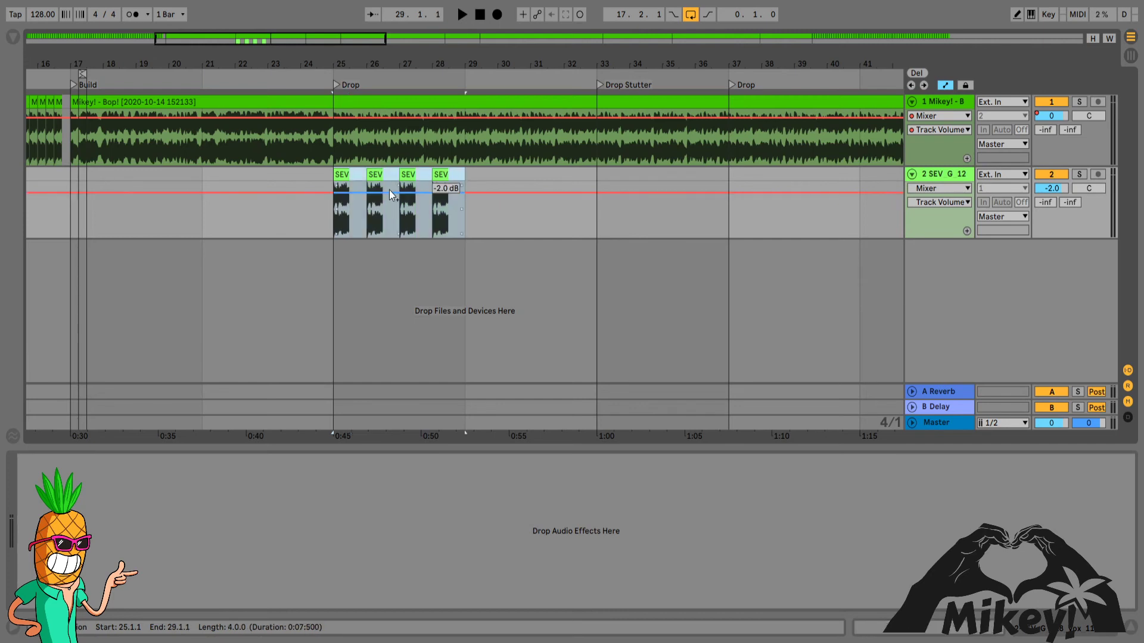
left_click_drag(341, 175, 577, 204)
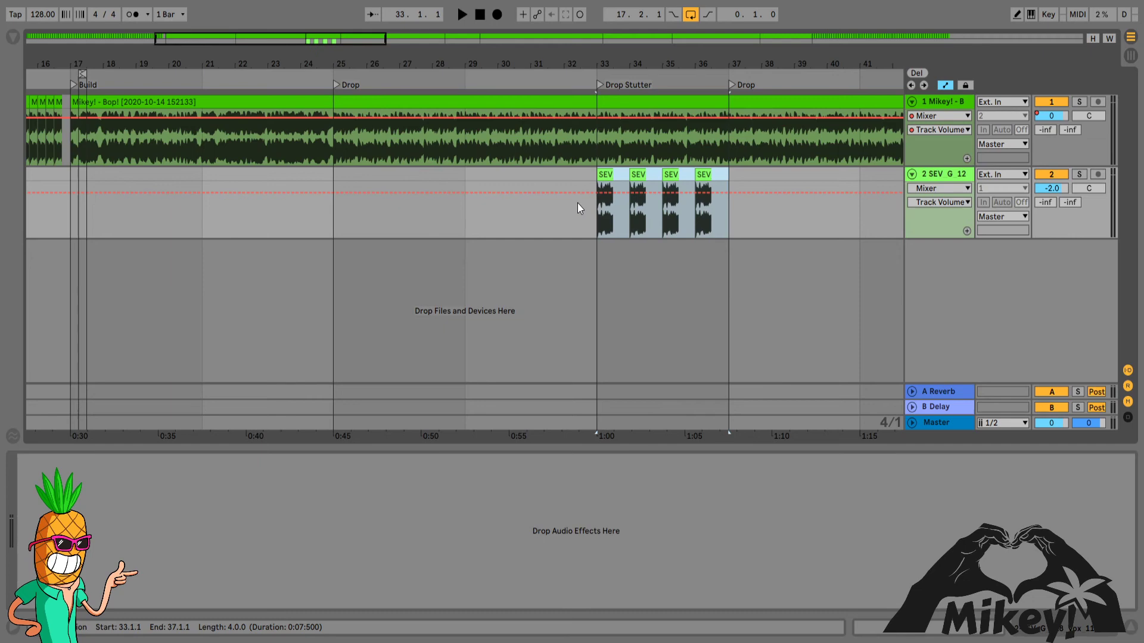
key("space")
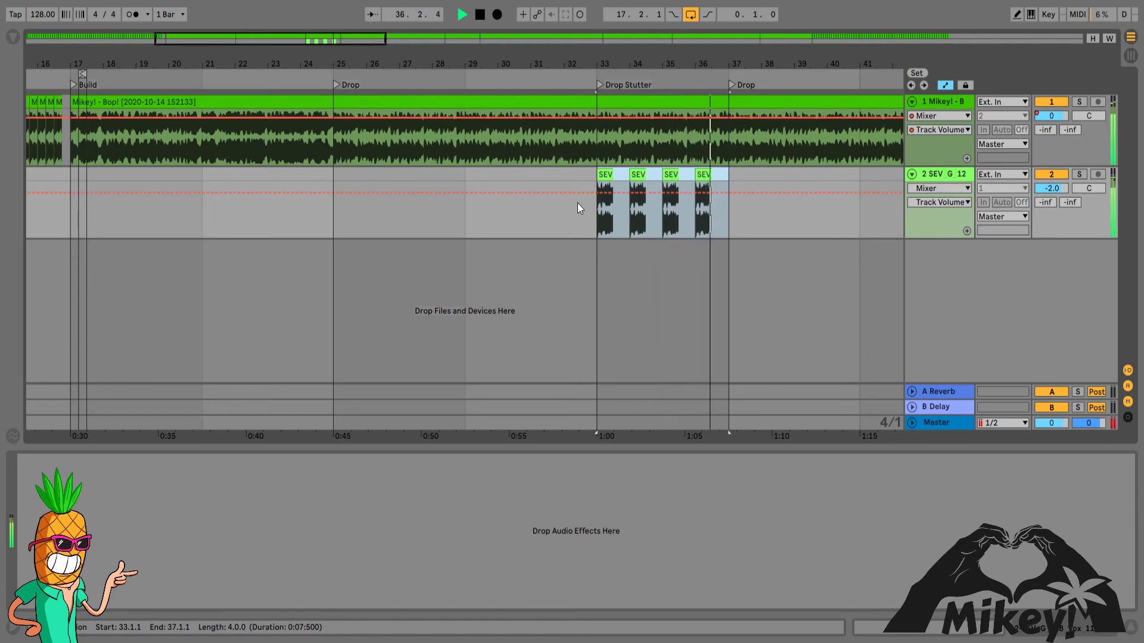
key("space")
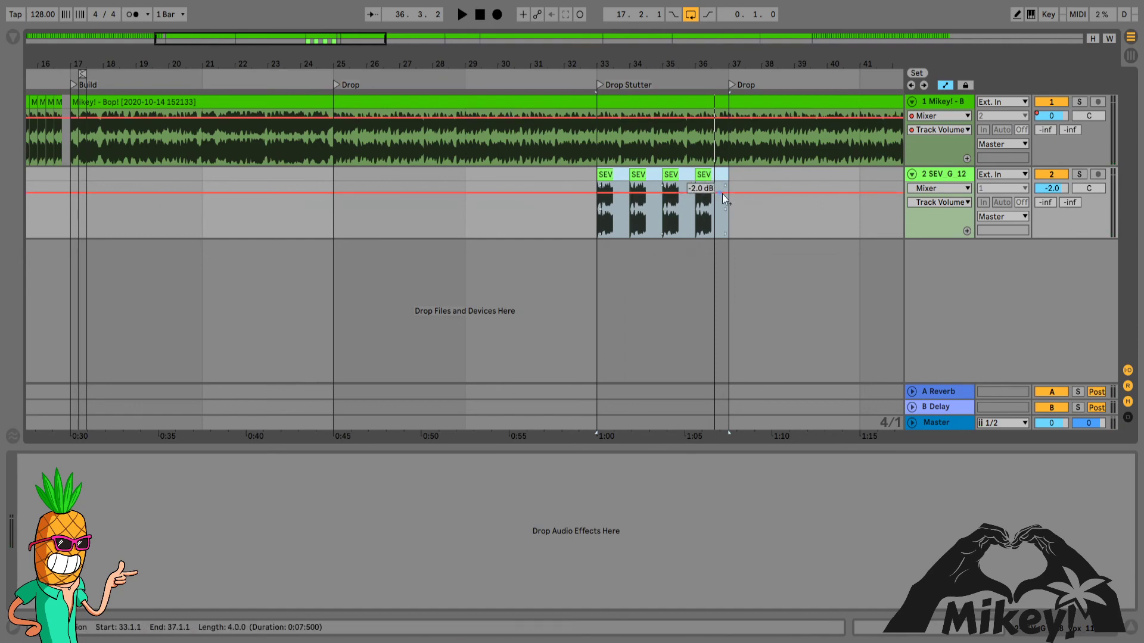
left_click(725, 200)
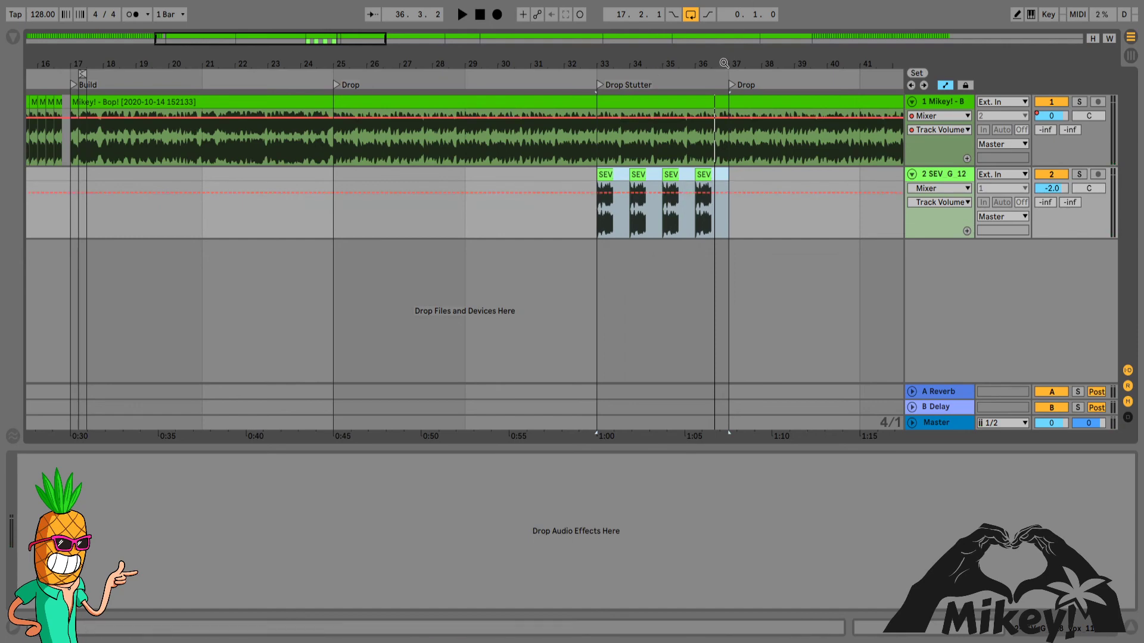
key("minus")
key("minus")
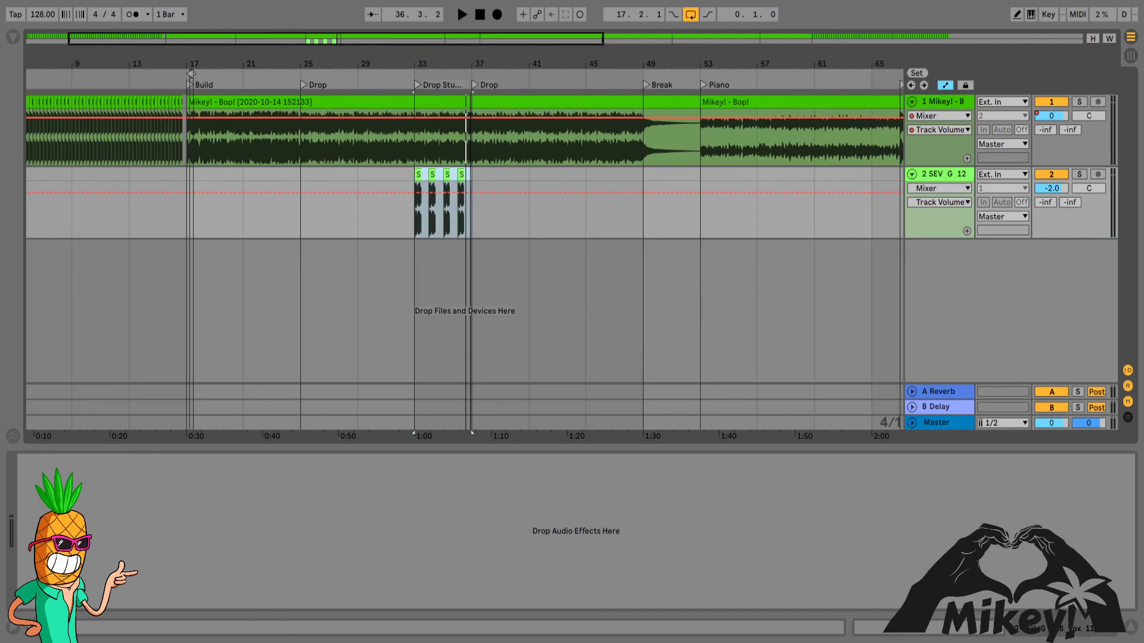
Step: Delete the four vocal clips and their volume automation in bars 33–37
key("minus")
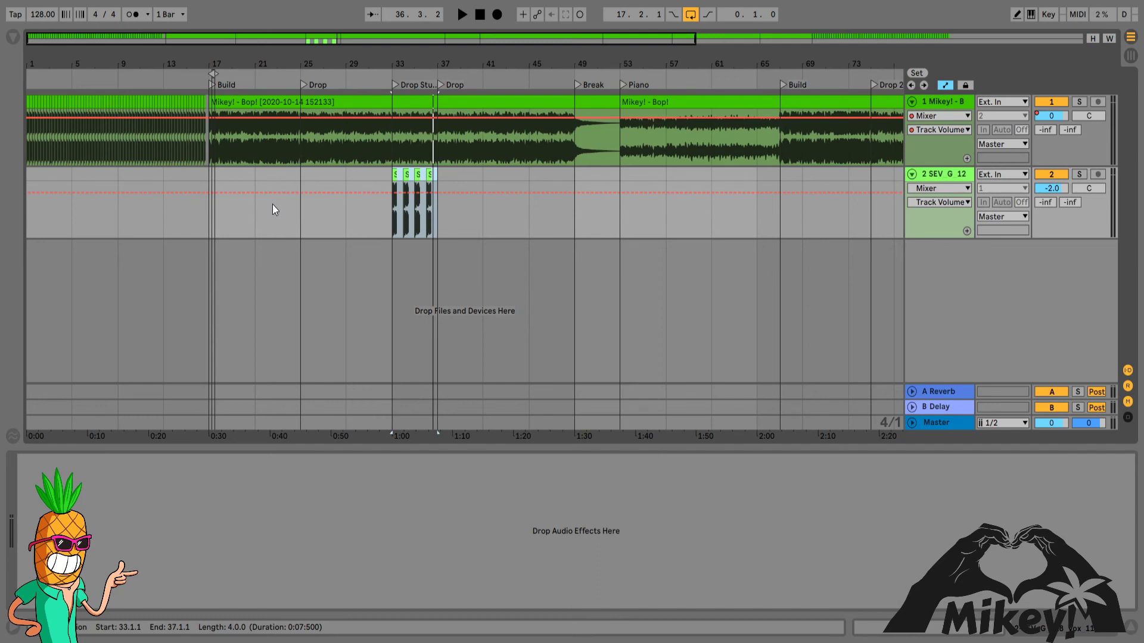
key("Delete")
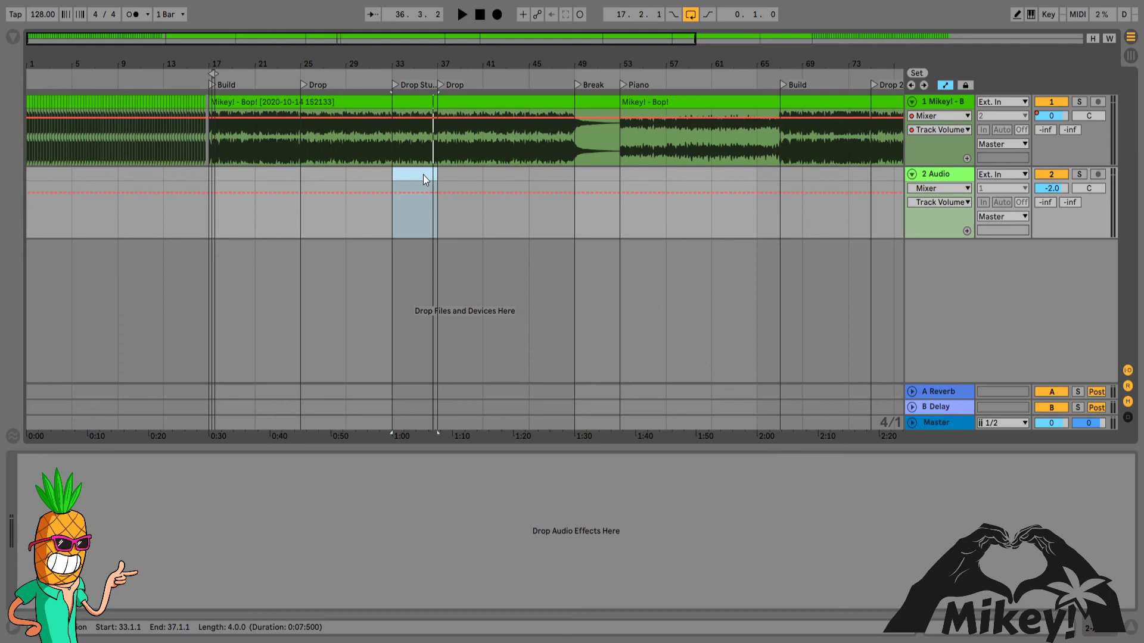
key("Delete")
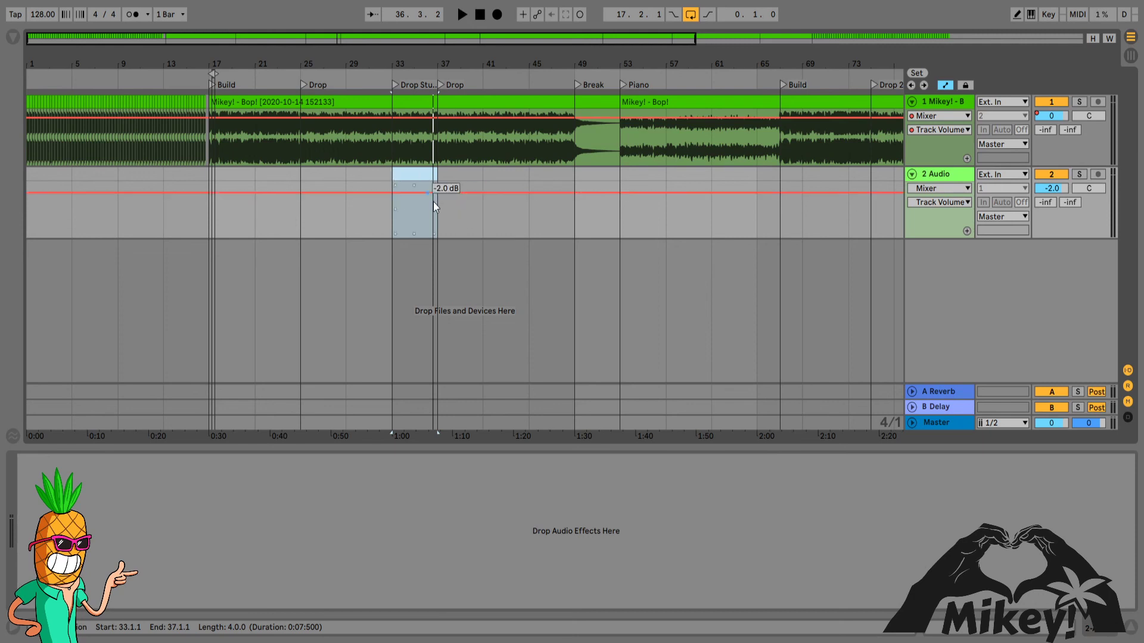